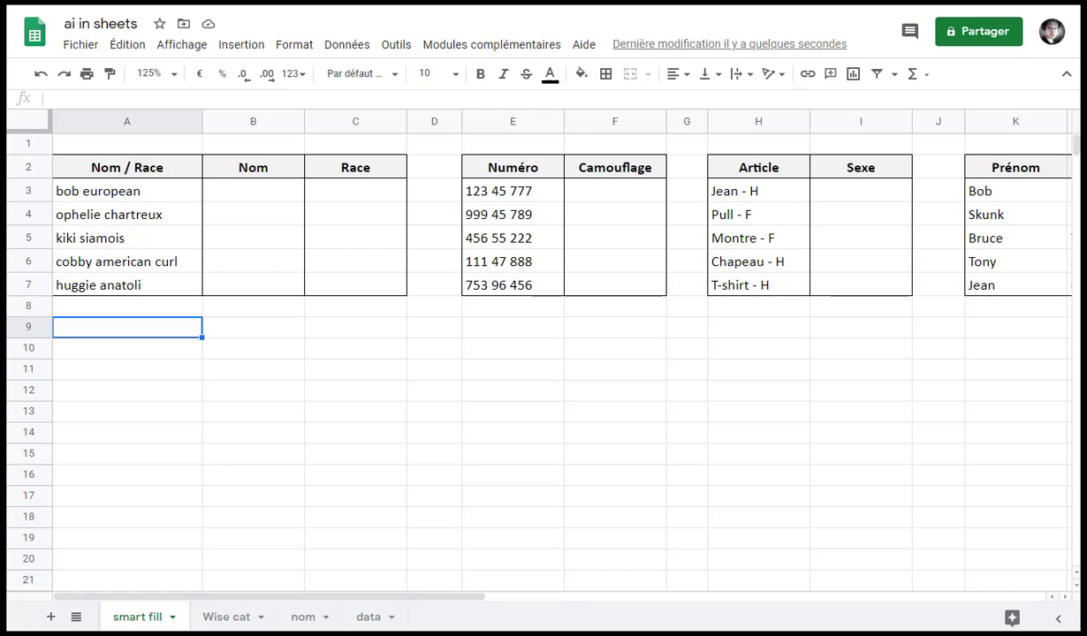
Enter 'bob' in B3 and accept the Smart Fill first-name formula =GAUCHE(A3;TROUVE(" ";A3) - 1) for B3:B7
drag(252, 167, 260, 292)
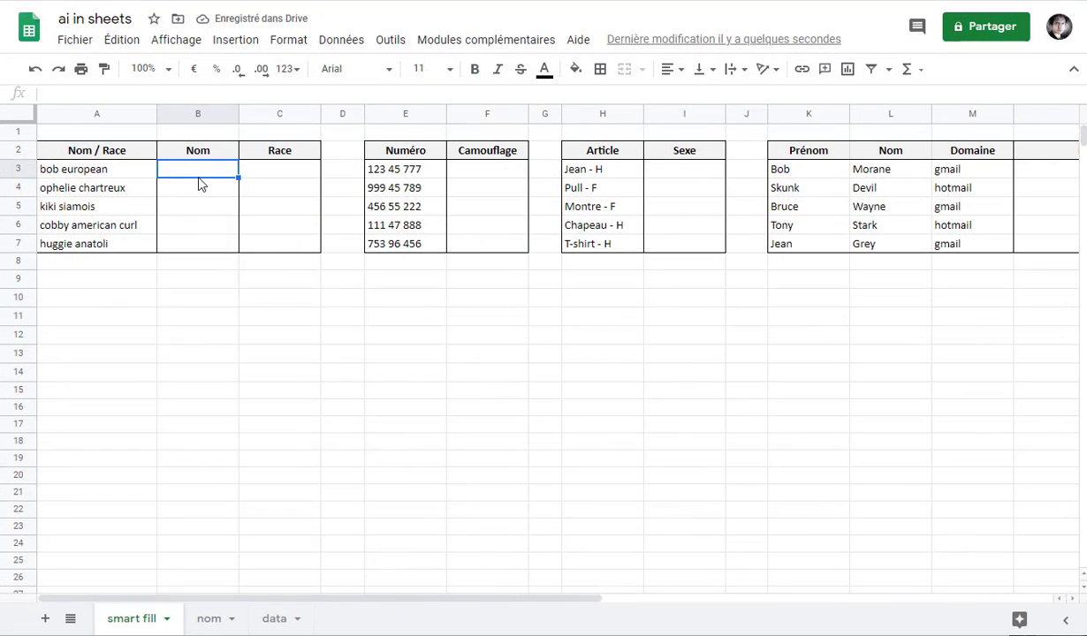
text(bob)
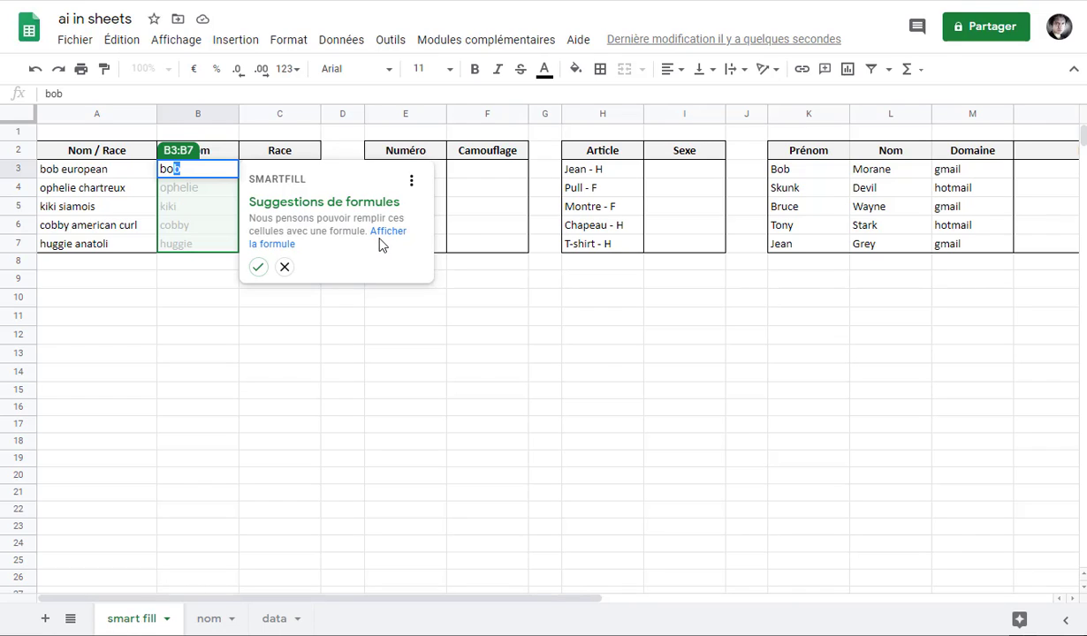
click(268, 237)
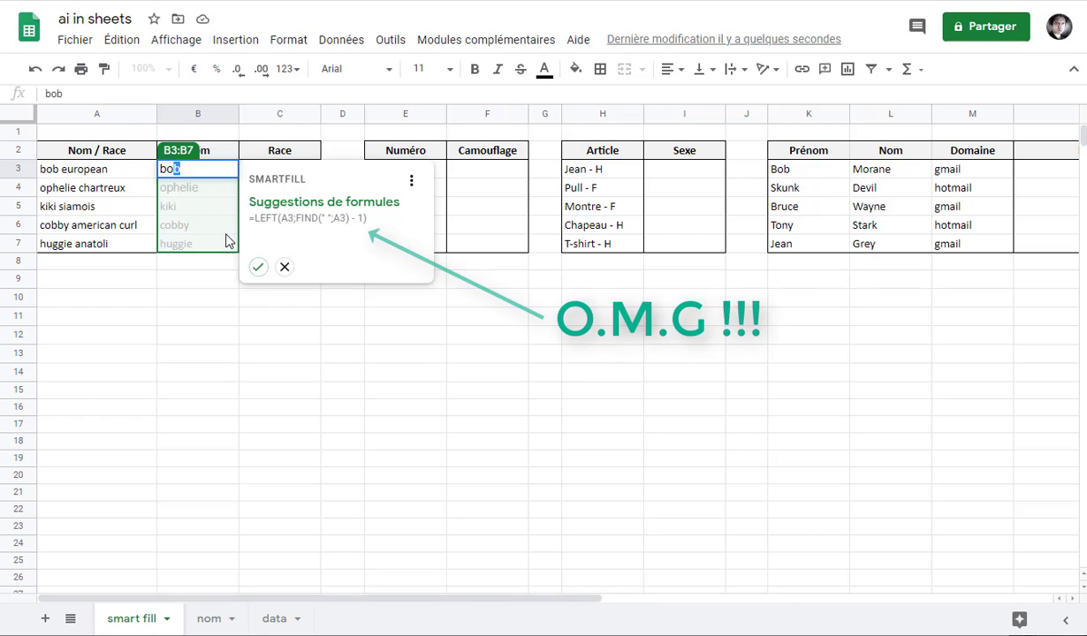
click(257, 267)
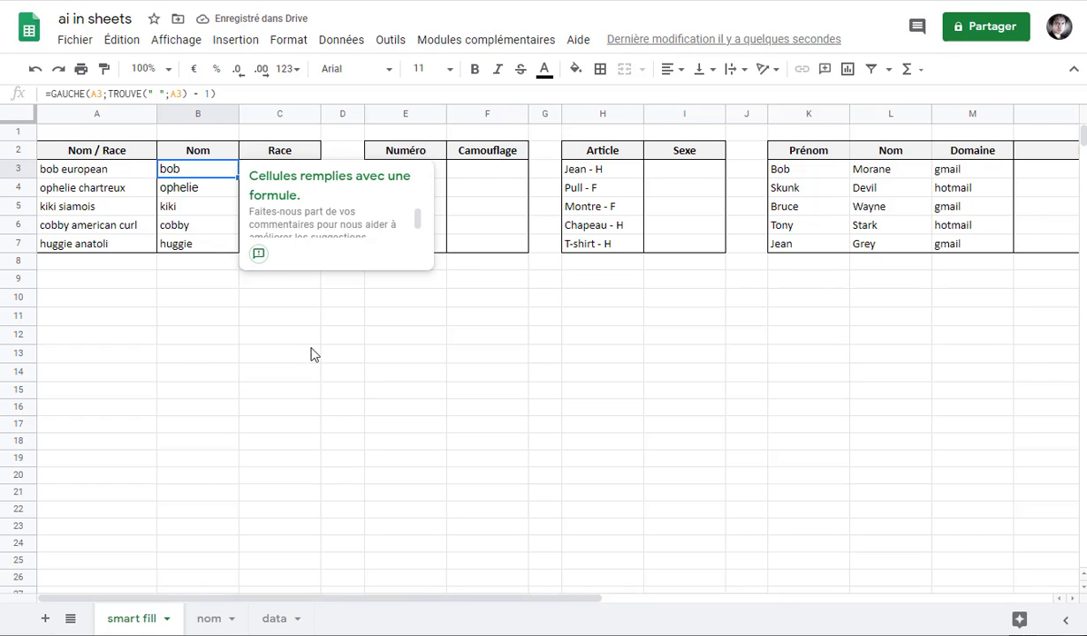
click(239, 92)
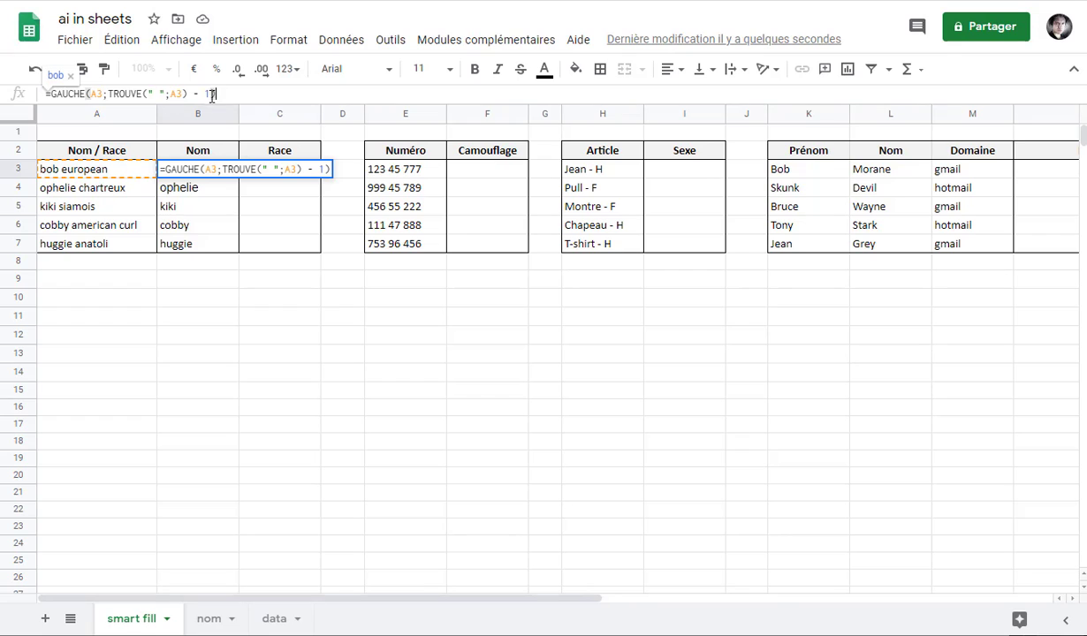
key(Tab)
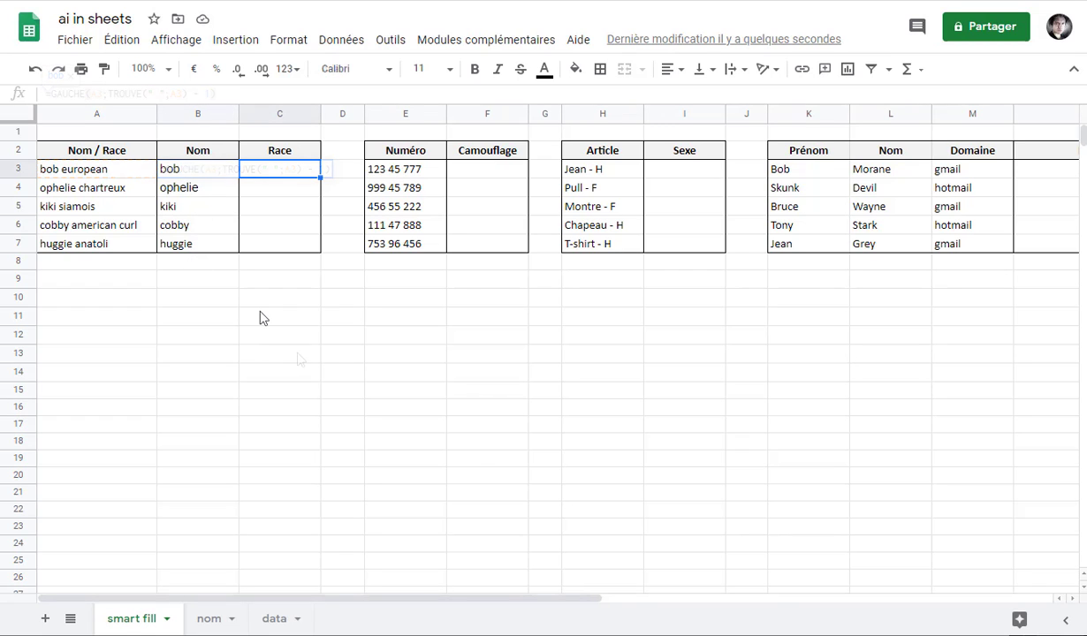
Start 'siamois' in C5 and accept the Smart Fill breed formula =DROITE(...) for C3:C7
key(Down)
key(Down)
text(siam)
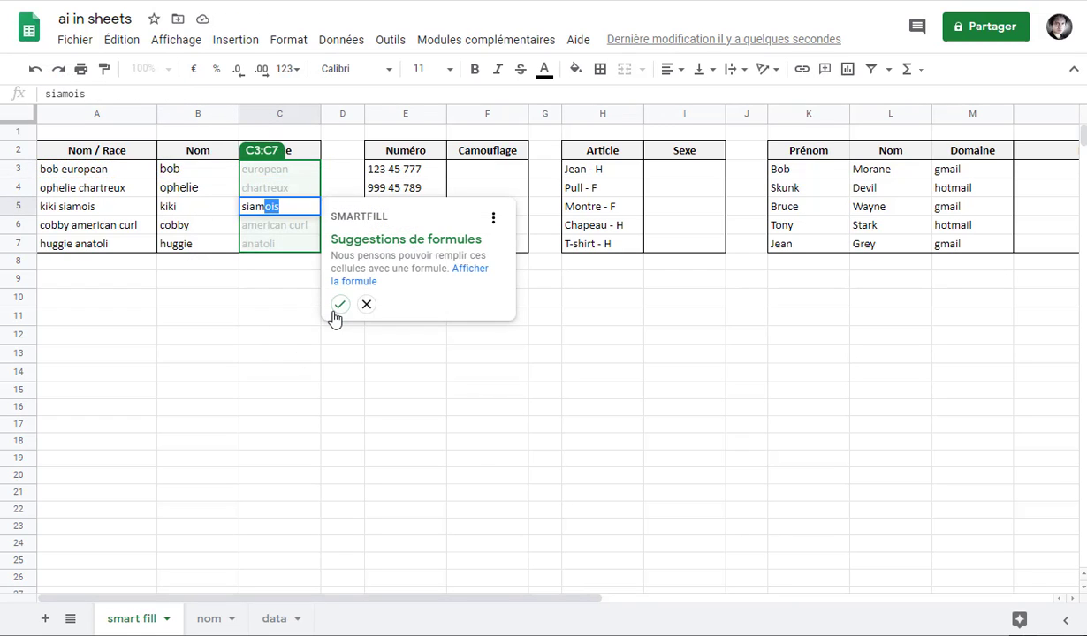
click(339, 305)
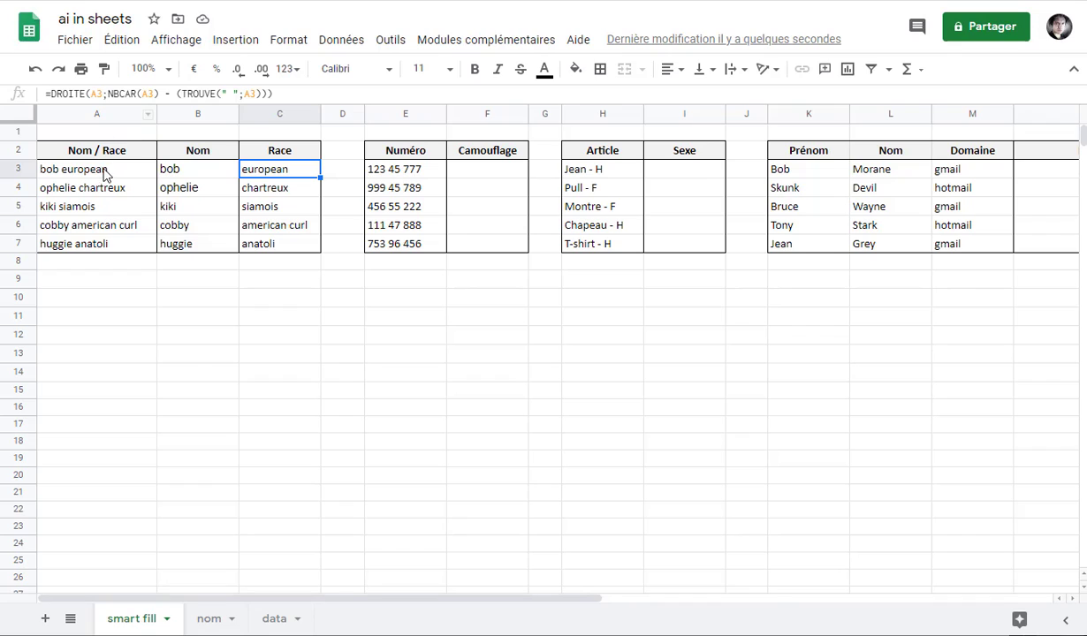
key(Right)
key(Right)
key(Right)
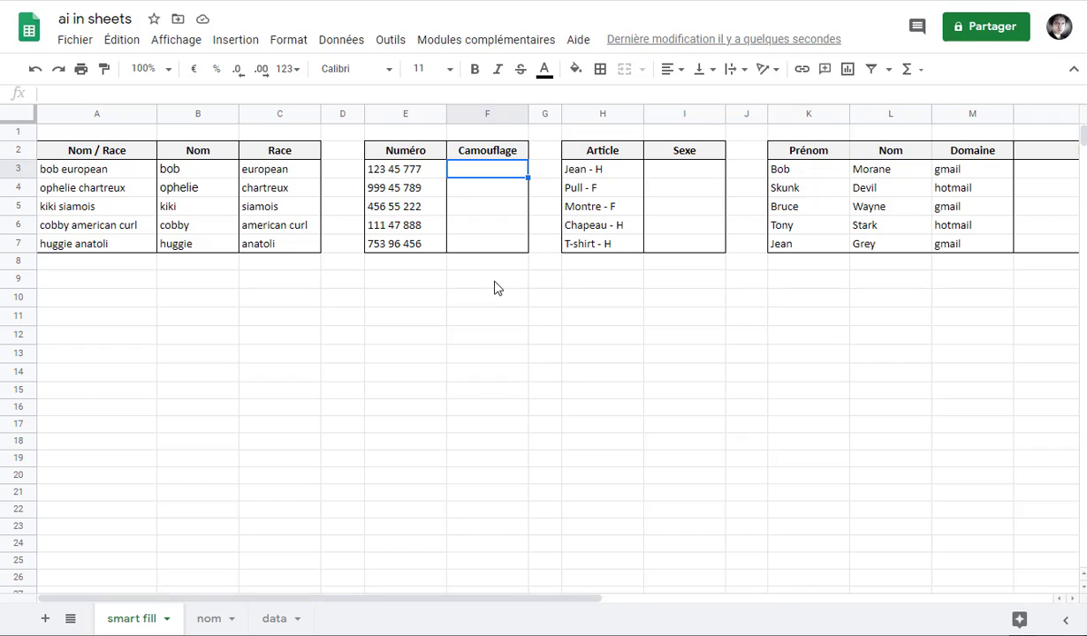
Enter 123 45 xxx and 999 45 xxx, then accept Smart Fill's masking formula for F3:F7
text(123 45)
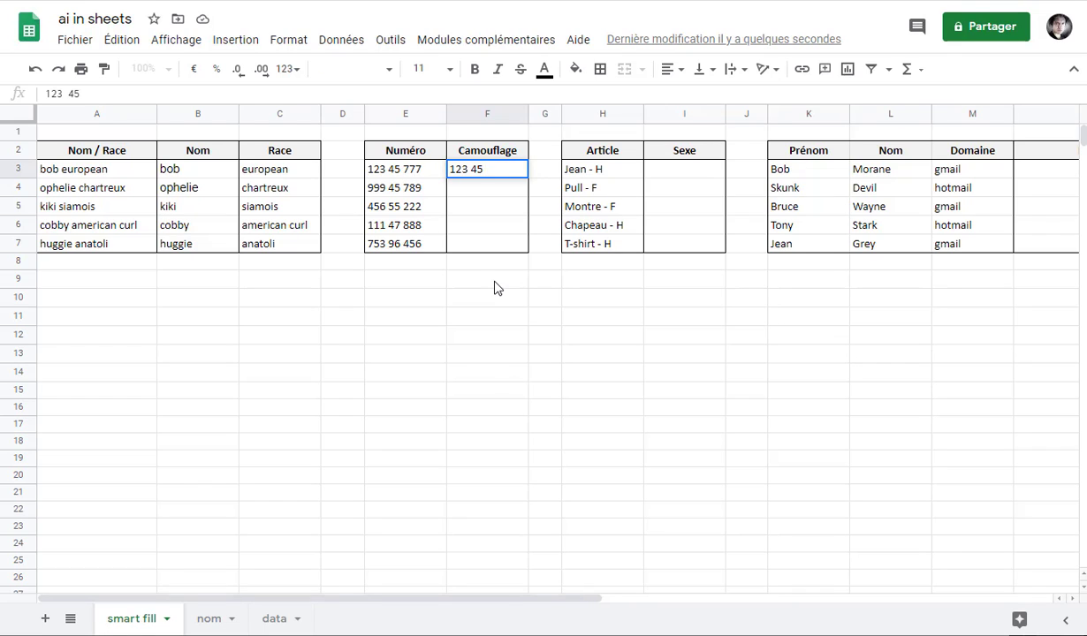
text( xxx)
key(Return)
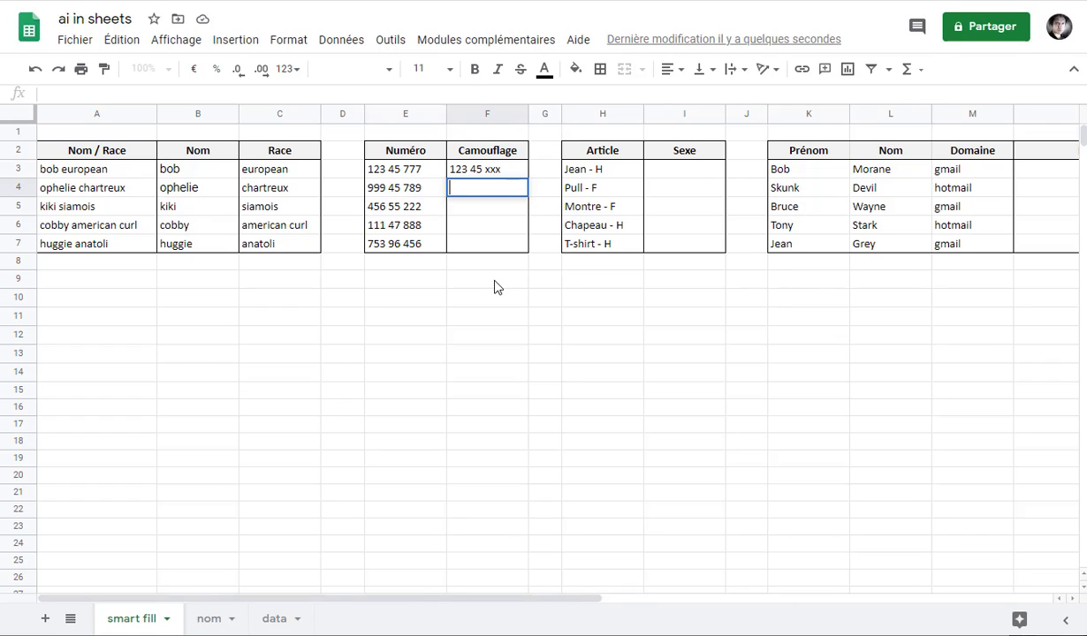
text(9)
key(Return)
text(45)
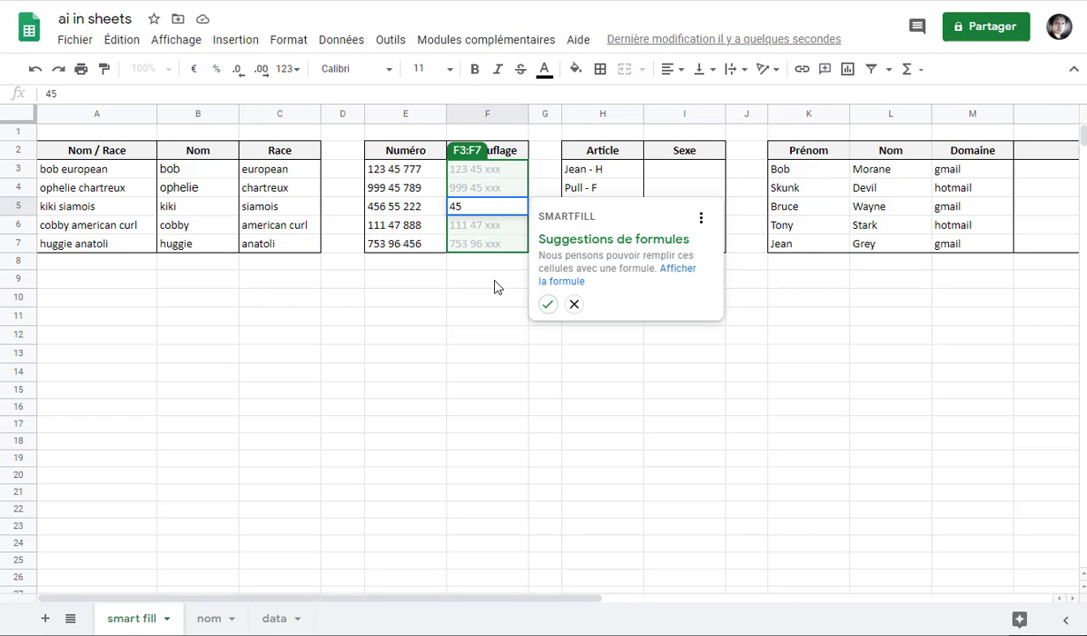
click(547, 305)
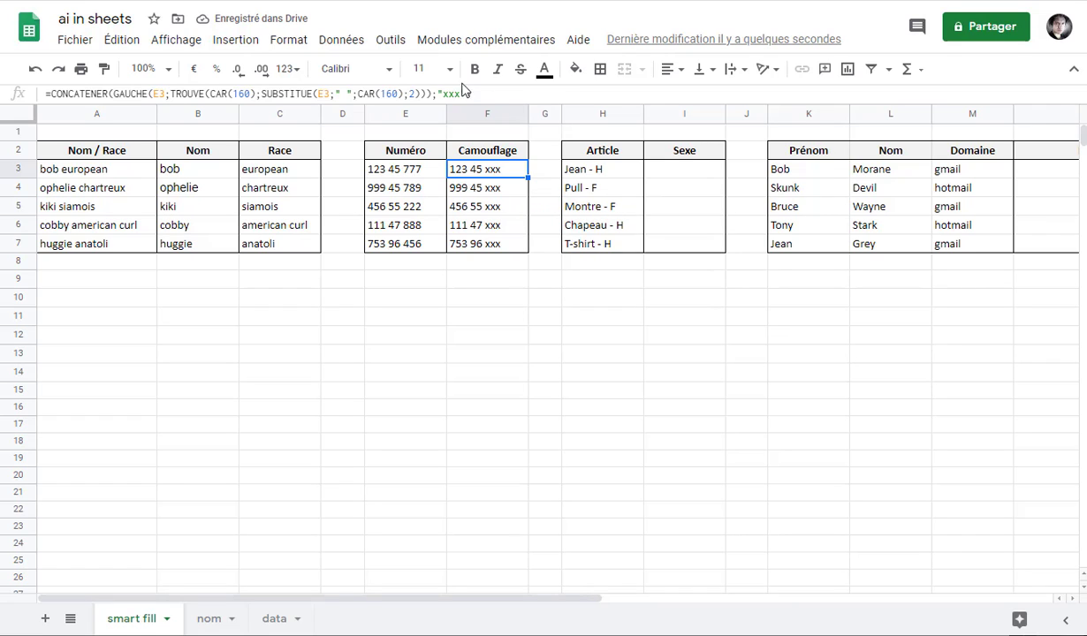
click(689, 176)
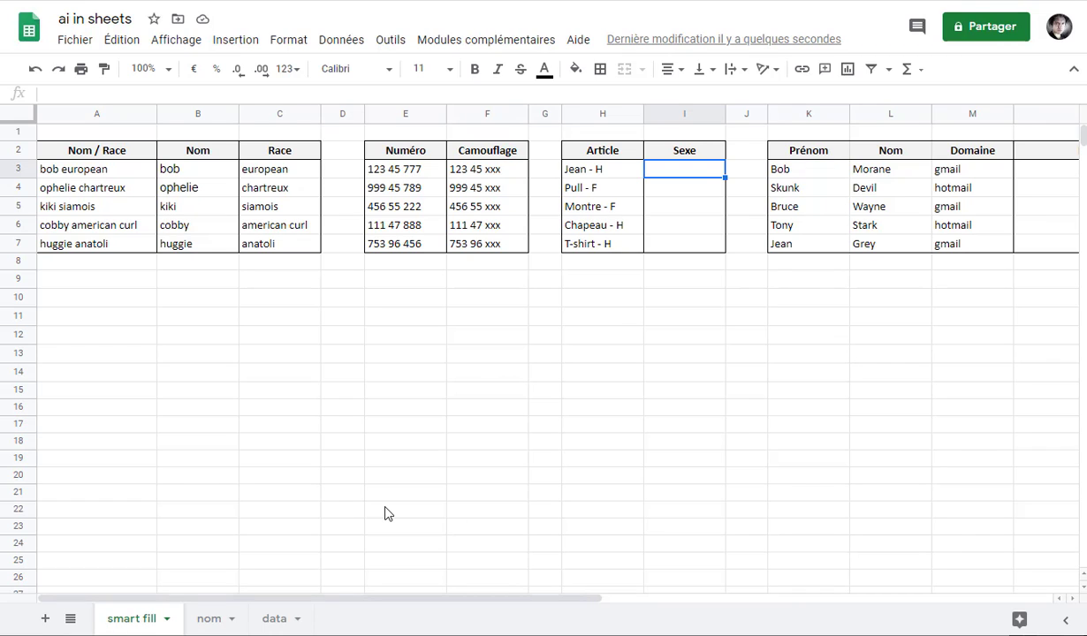
Enter H, F, F in I3:I5, accept Smart Fill's Sexe formula for I3:I7, and select N3
text(H)
key(Return)
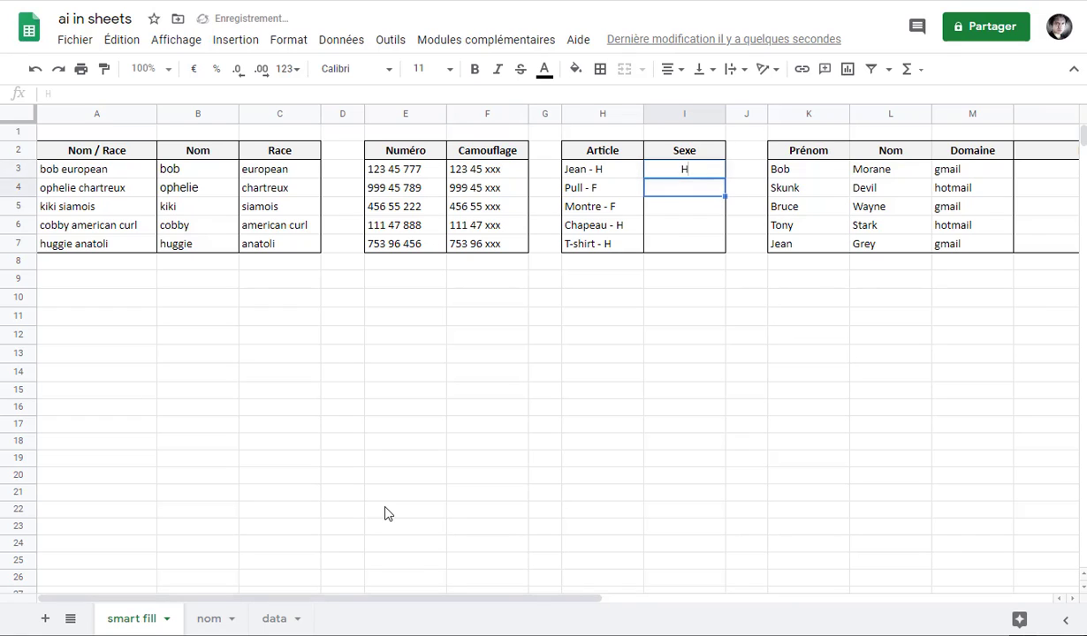
text(F)
key(Return)
text(F)
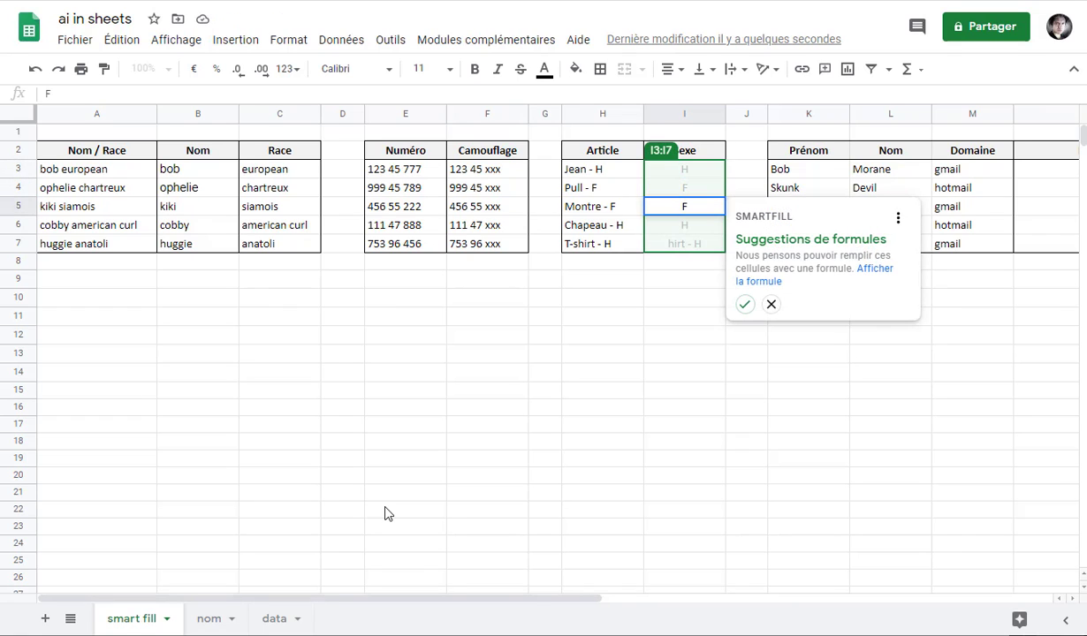
click(745, 304)
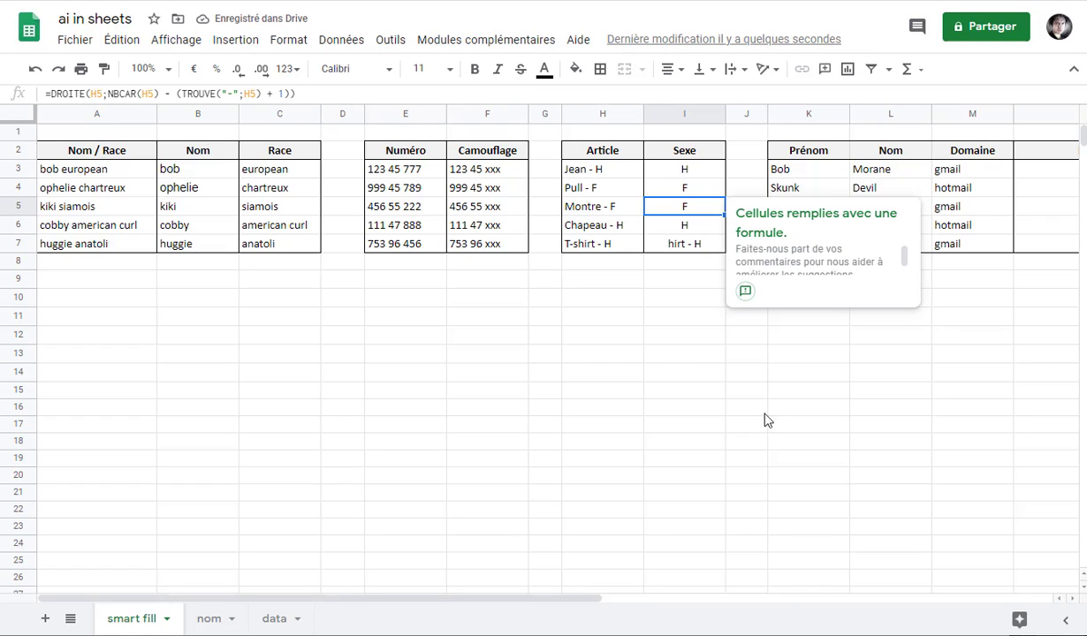
click(690, 244)
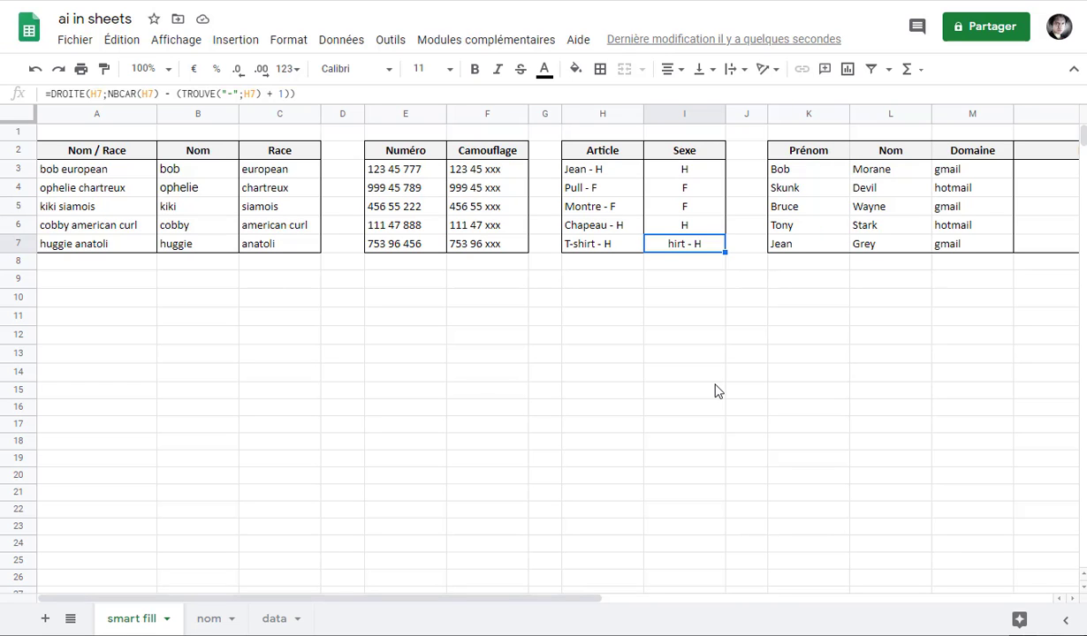
click(994, 172)
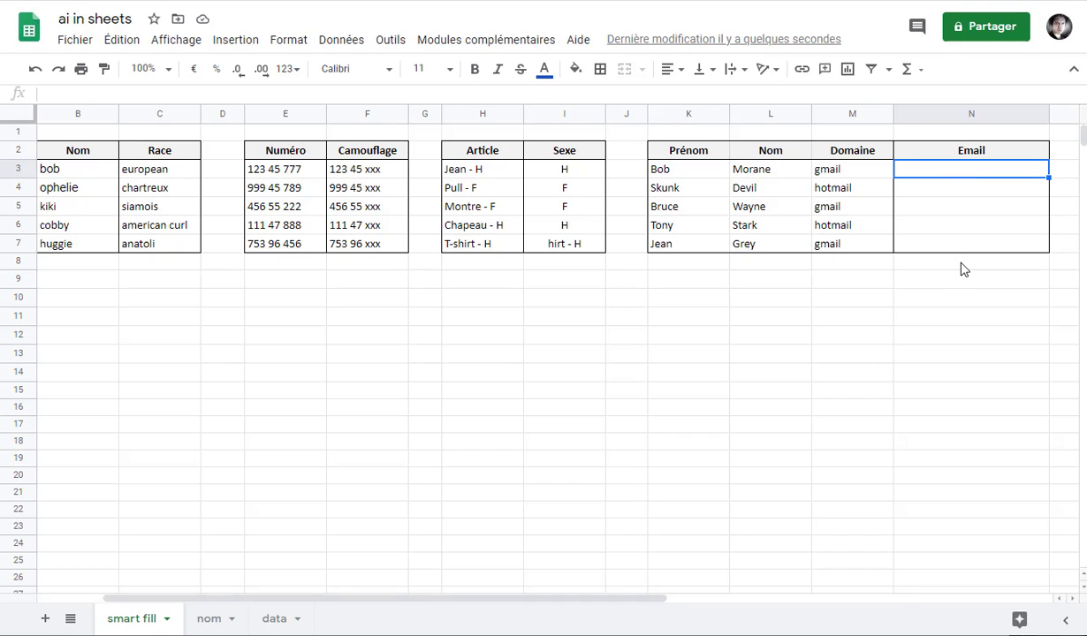
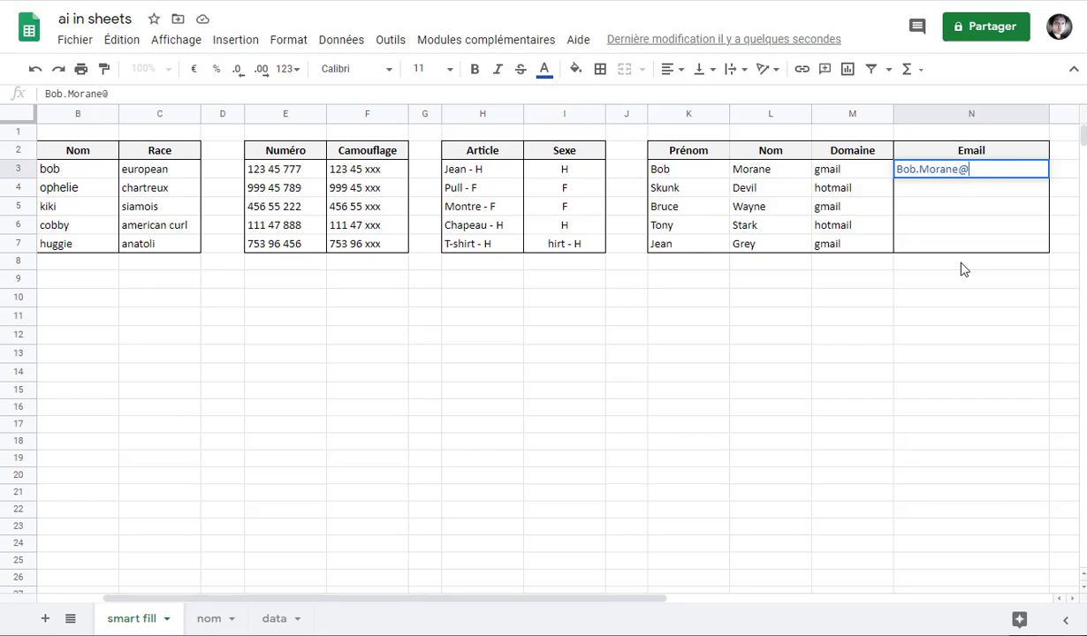
Type the first two first.last@domain email addresses, then accept Smart Fill's addresses for N5:N7
key(Return)
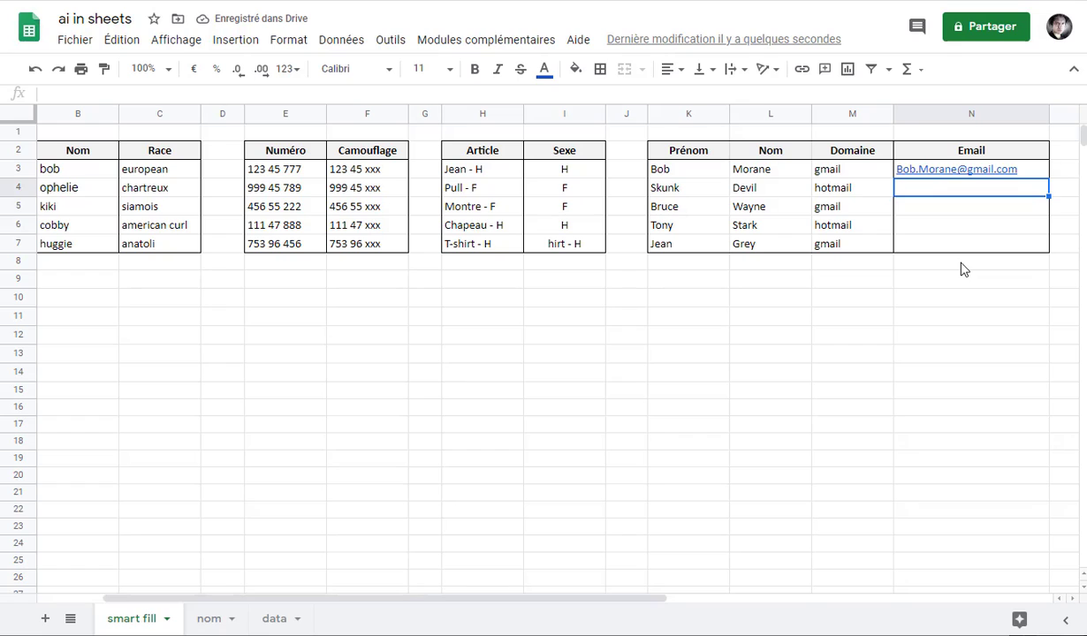
key(Return)
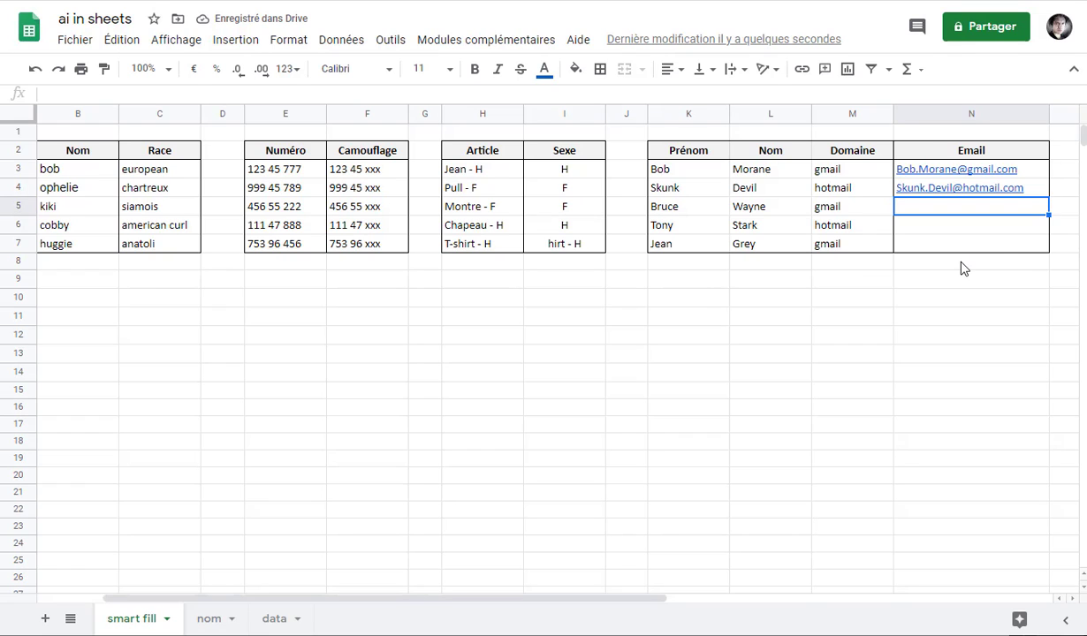
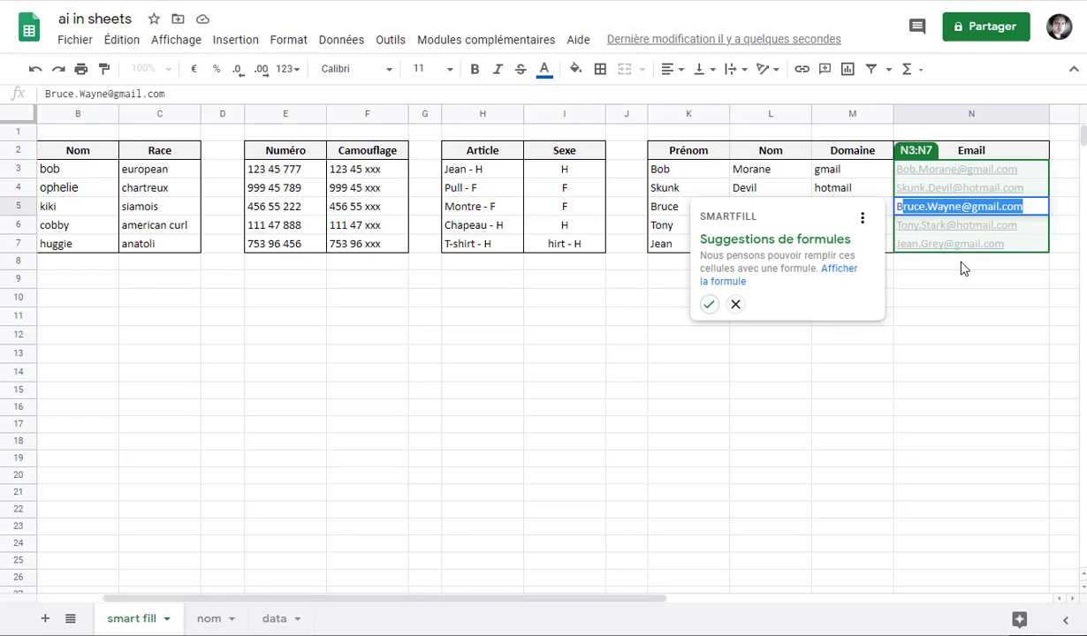
click(708, 304)
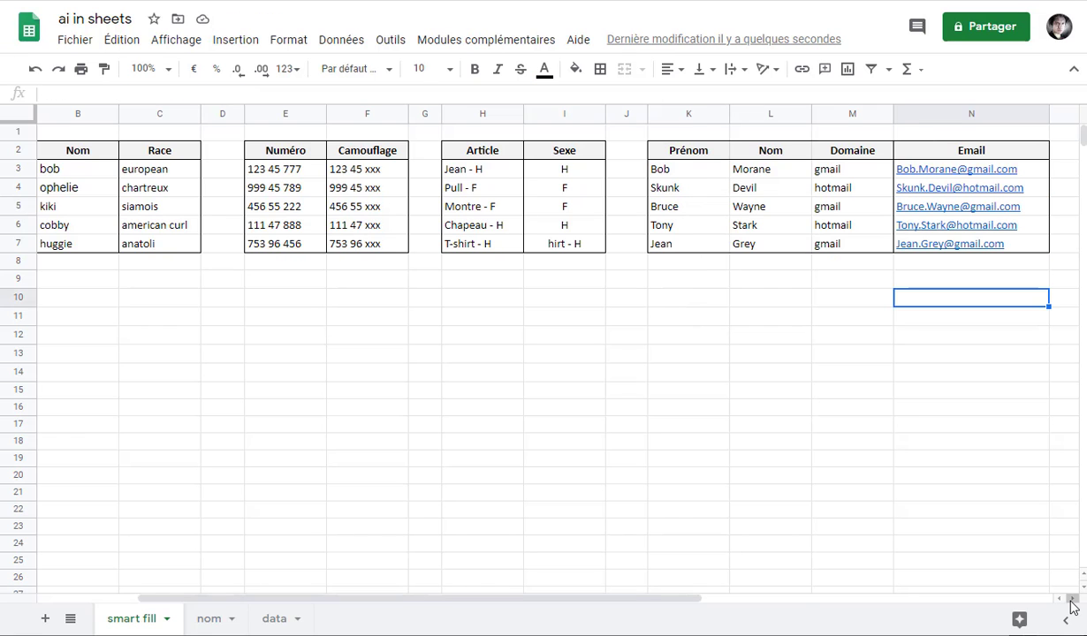
scroll(813, 345, right, 5)
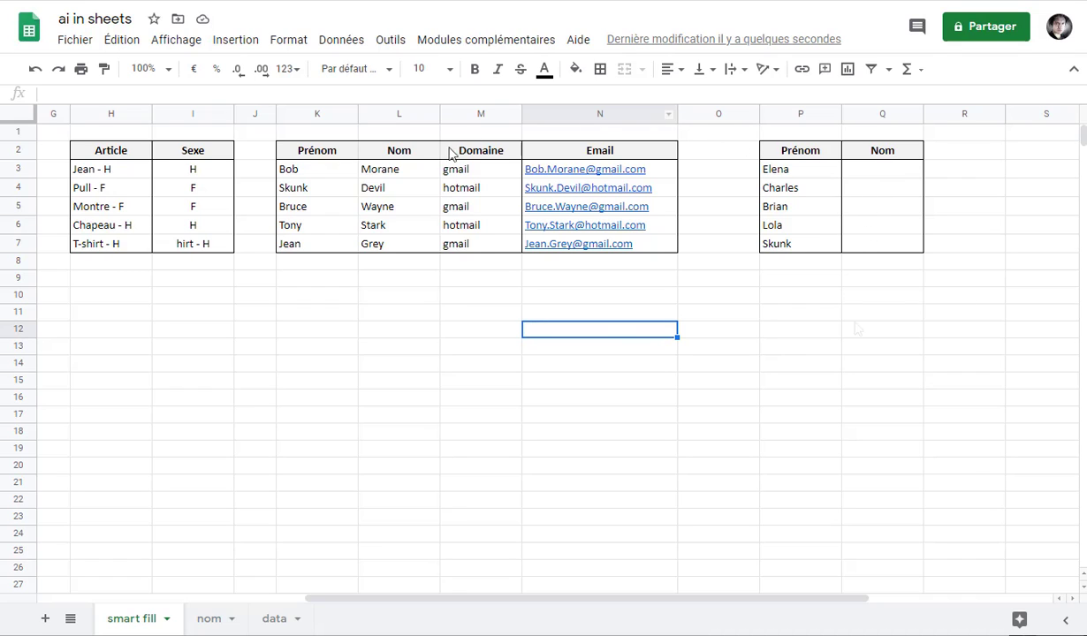
Enter Matriochka in Q3, start Bukowski in Q4, and accept Smart Fill's RECHERCHEV surname lookup
click(212, 623)
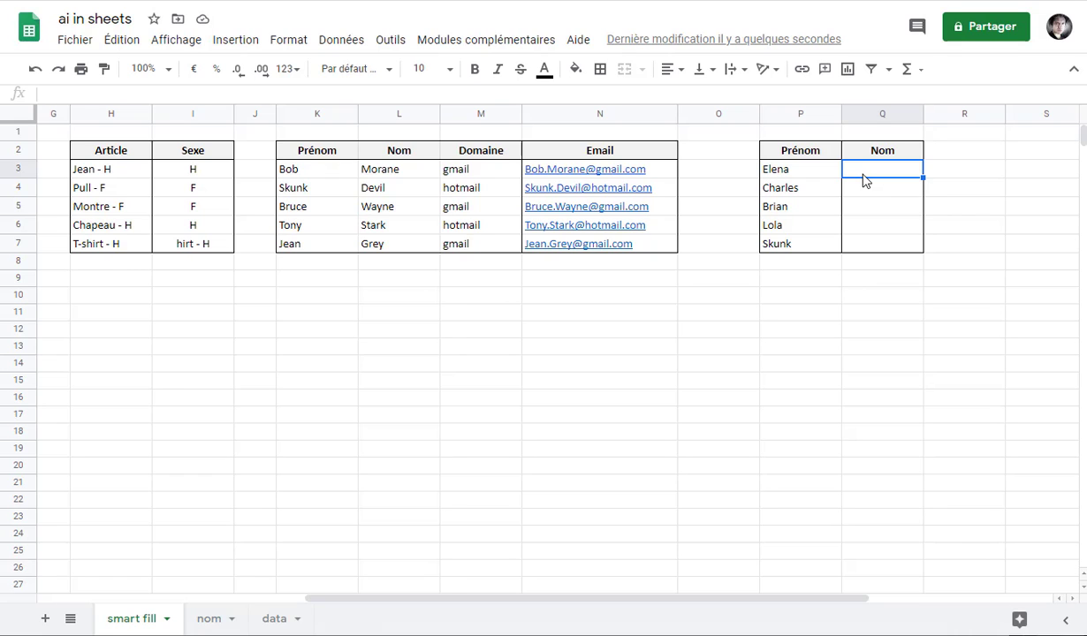
text(Matriochka)
key(Return)
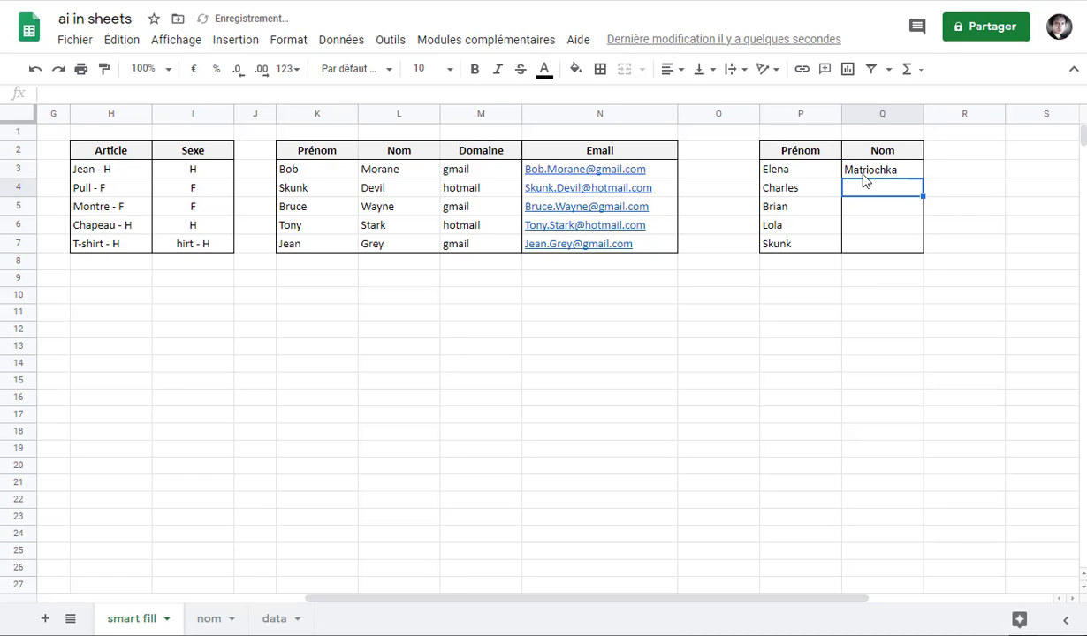
text(Bukowski)
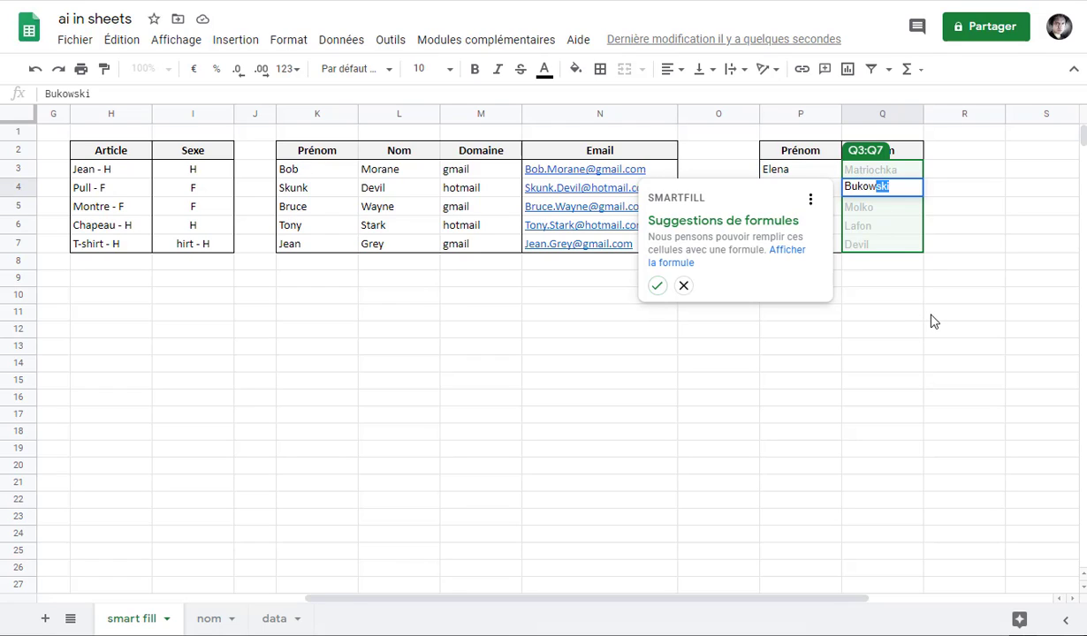
click(656, 285)
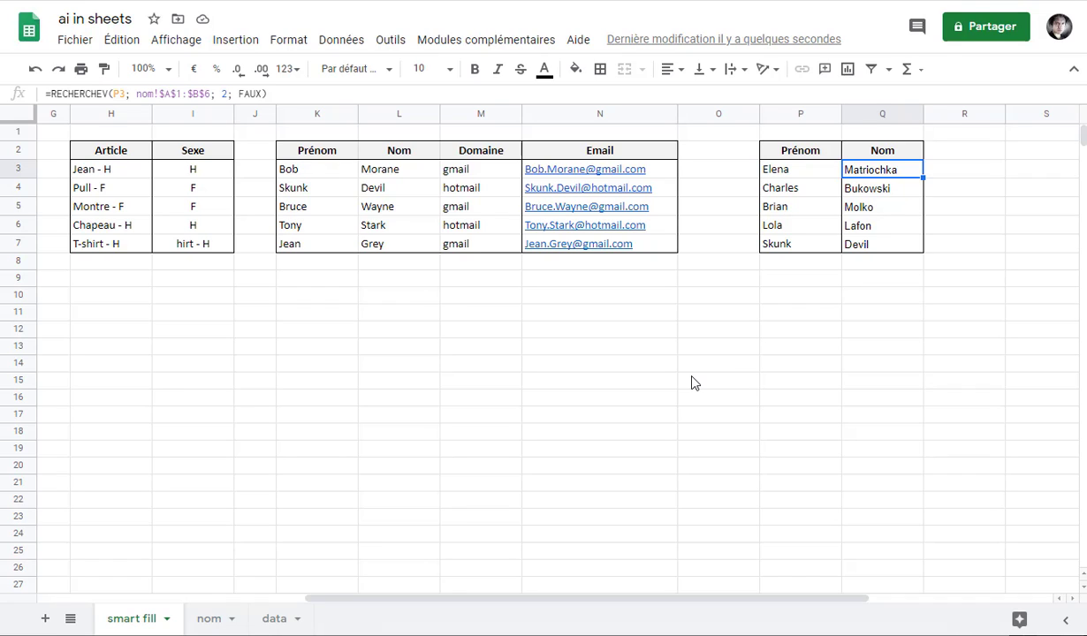
Check the surname list on the nom sheet, then switch to the data sheet
click(221, 620)
click(141, 623)
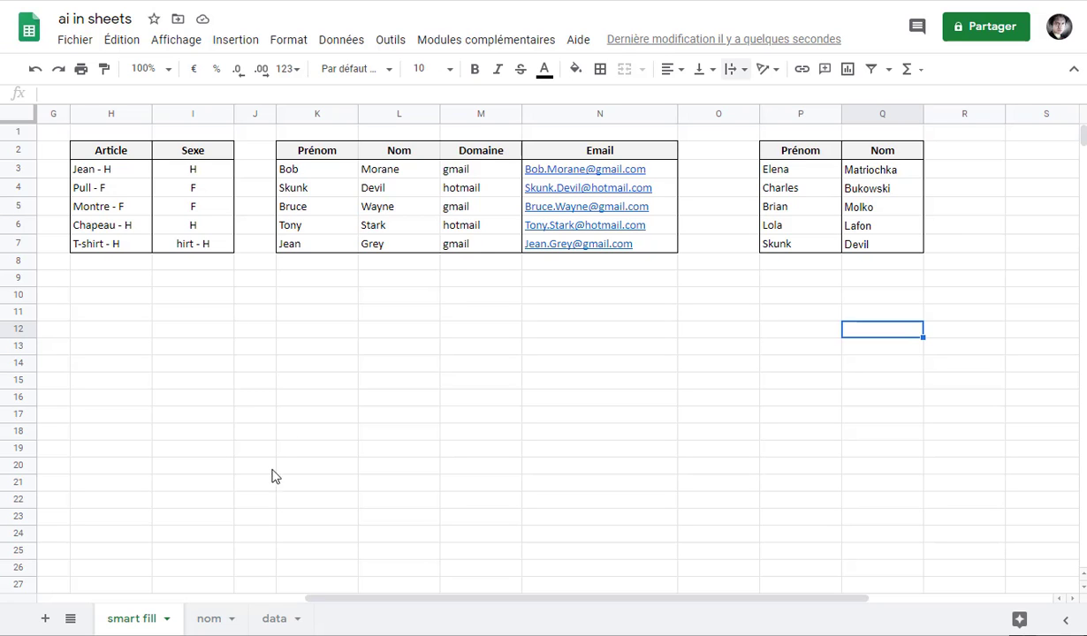
click(274, 621)
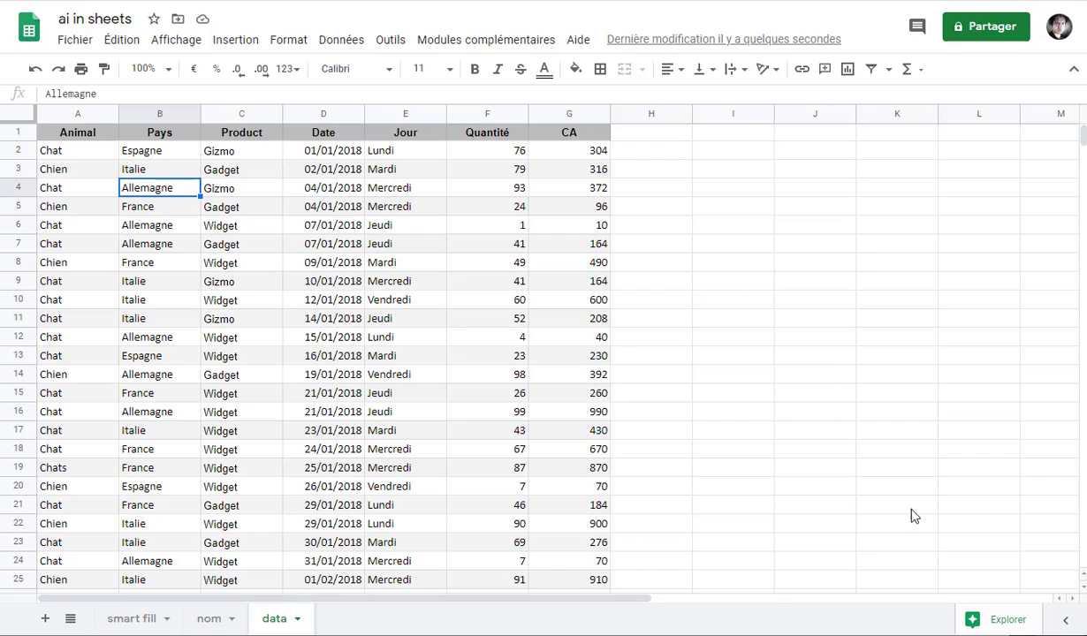
From Explore's Autres pivot table suggestions, drag the SUM de CA per Pays table onto the sheet
click(989, 623)
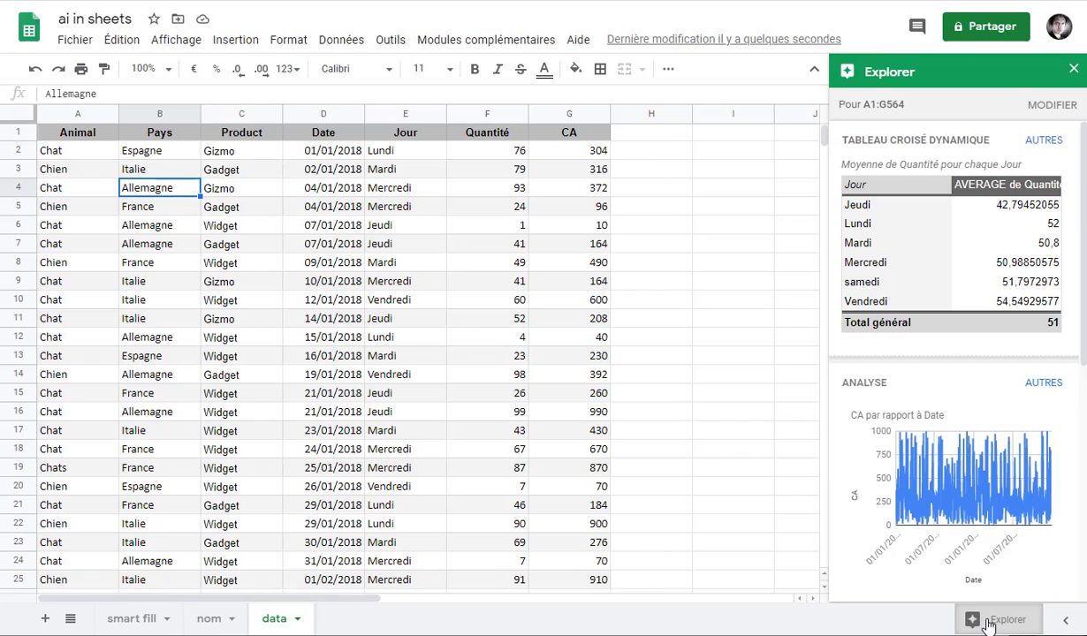
mouse_move(988, 227)
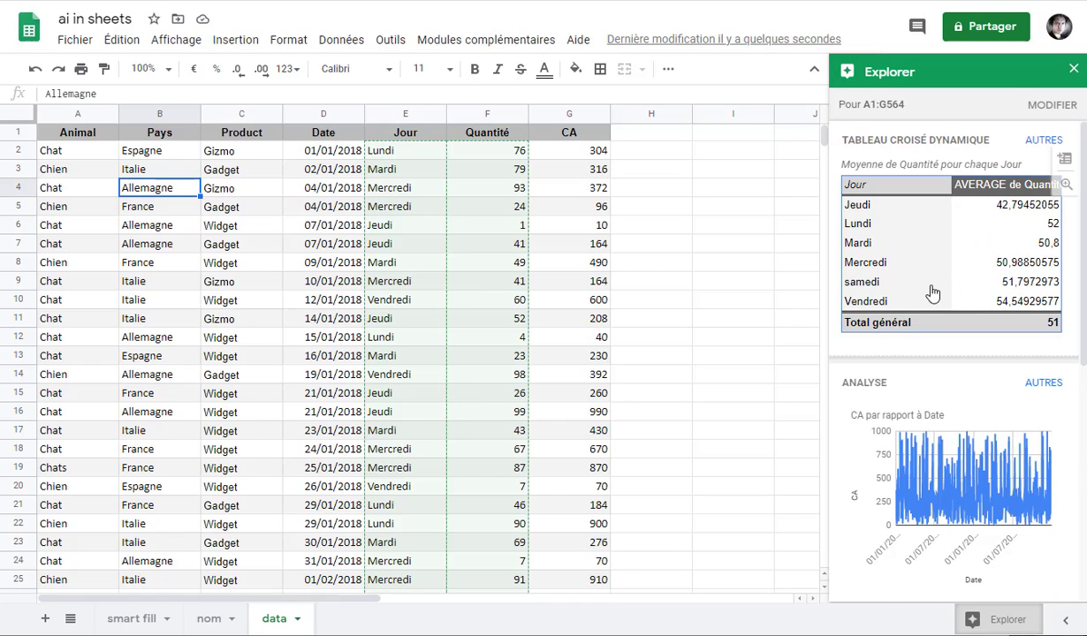
scroll(972, 356, down, 3)
scroll(972, 355, down, 3)
scroll(972, 355, up, 5)
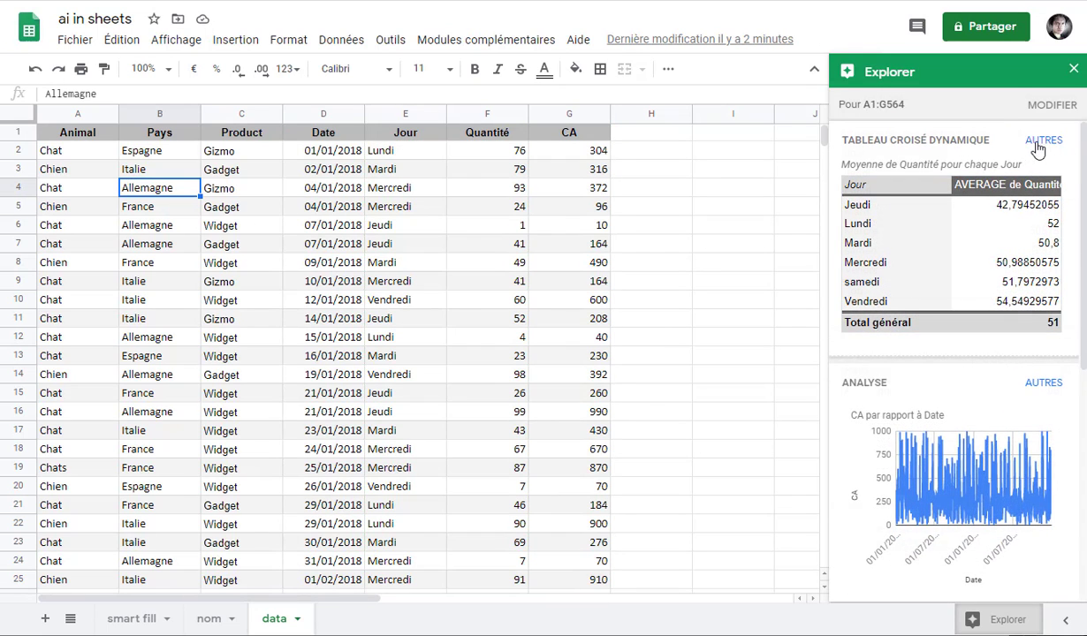
click(1041, 140)
scroll(963, 233, down, 1)
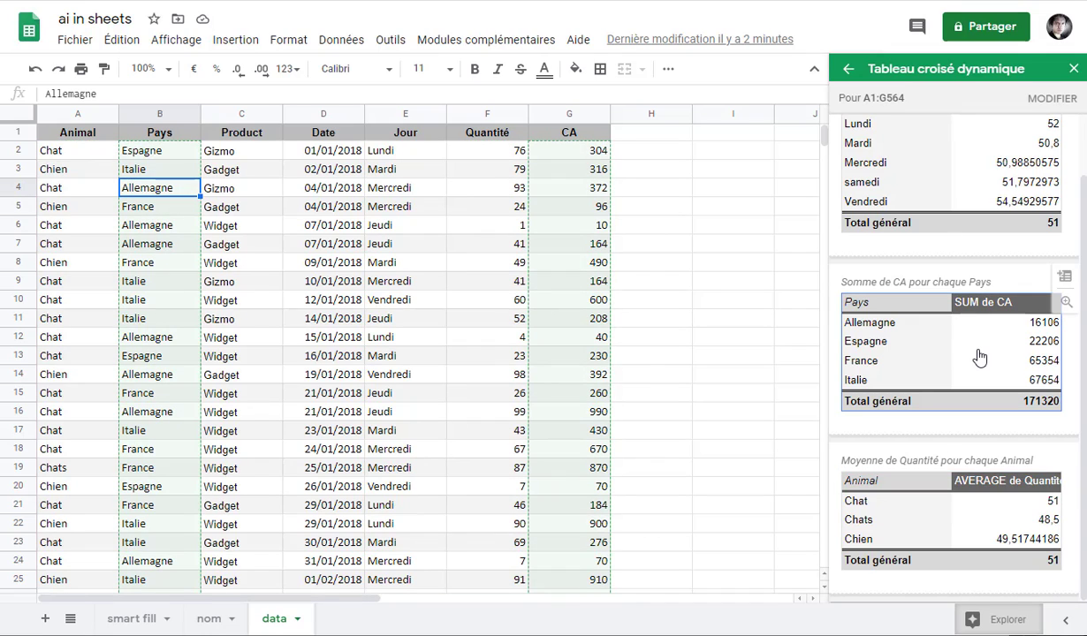
click(938, 341)
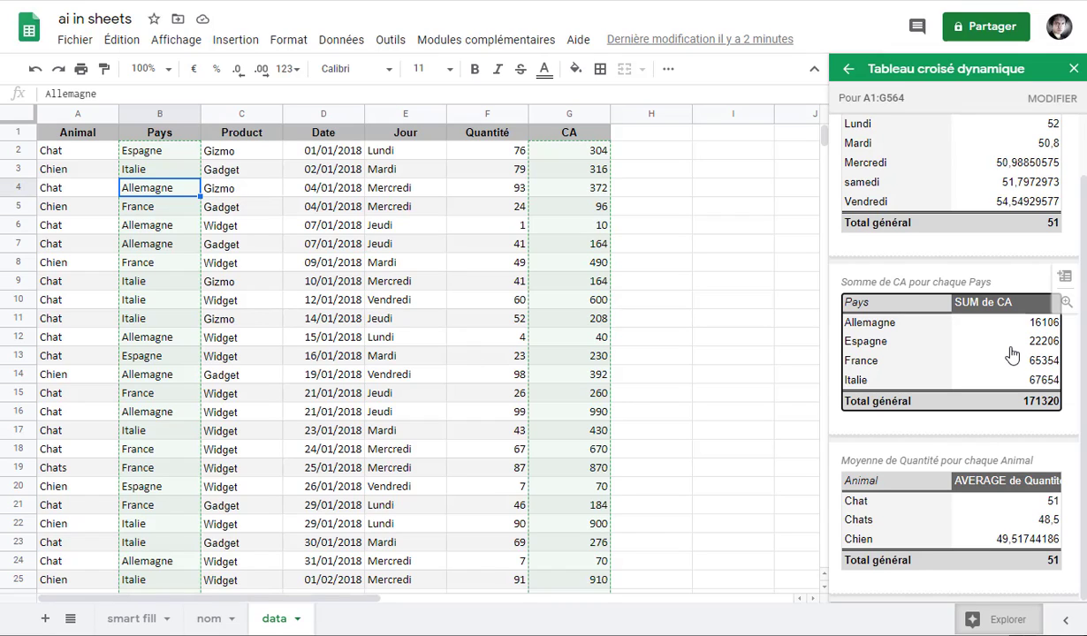
drag(944, 316, 709, 228)
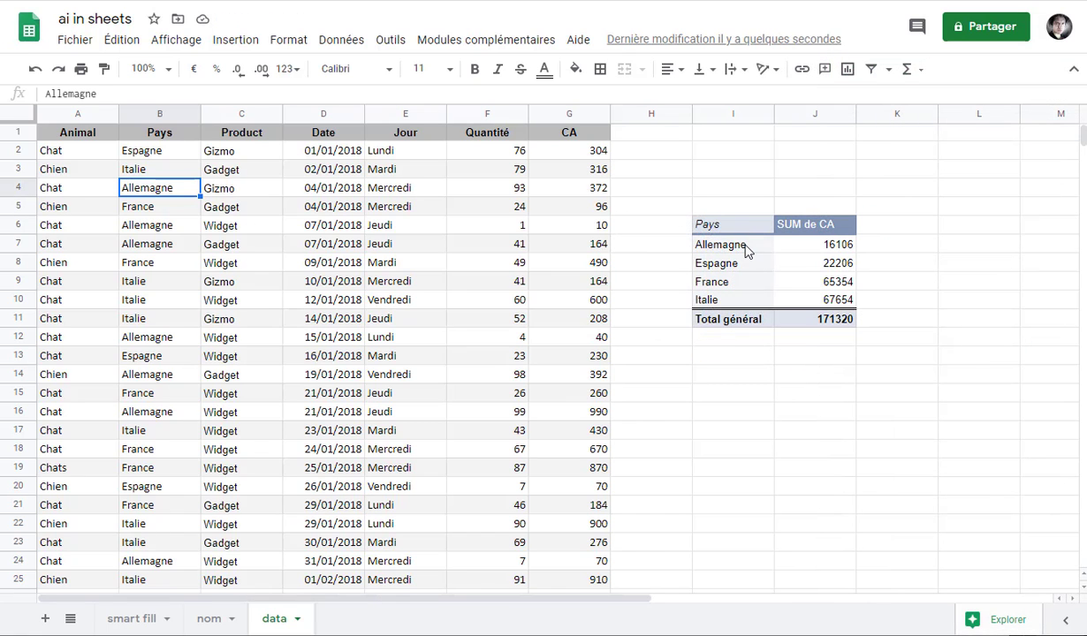
Untick Afficher les totaux in the pivot table editor to drop the Total général row
click(745, 251)
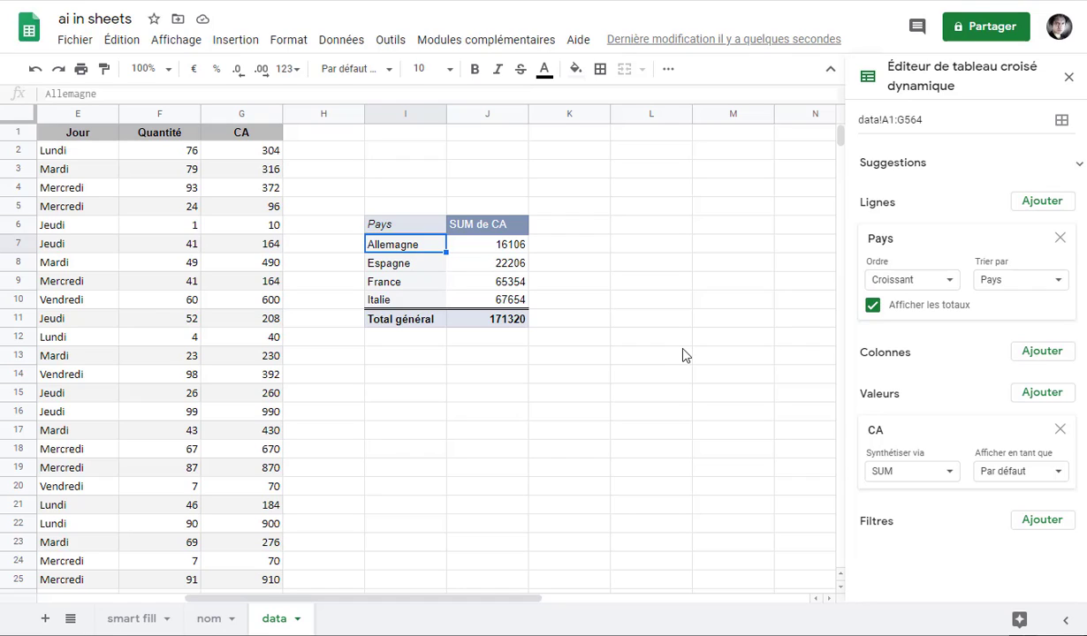
click(874, 307)
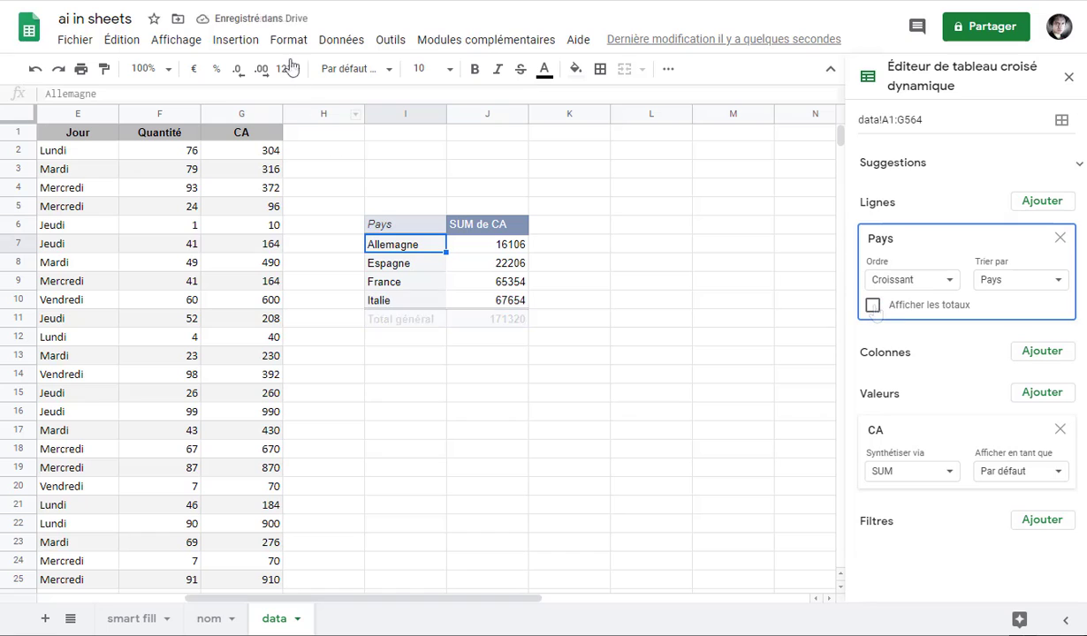
click(252, 43)
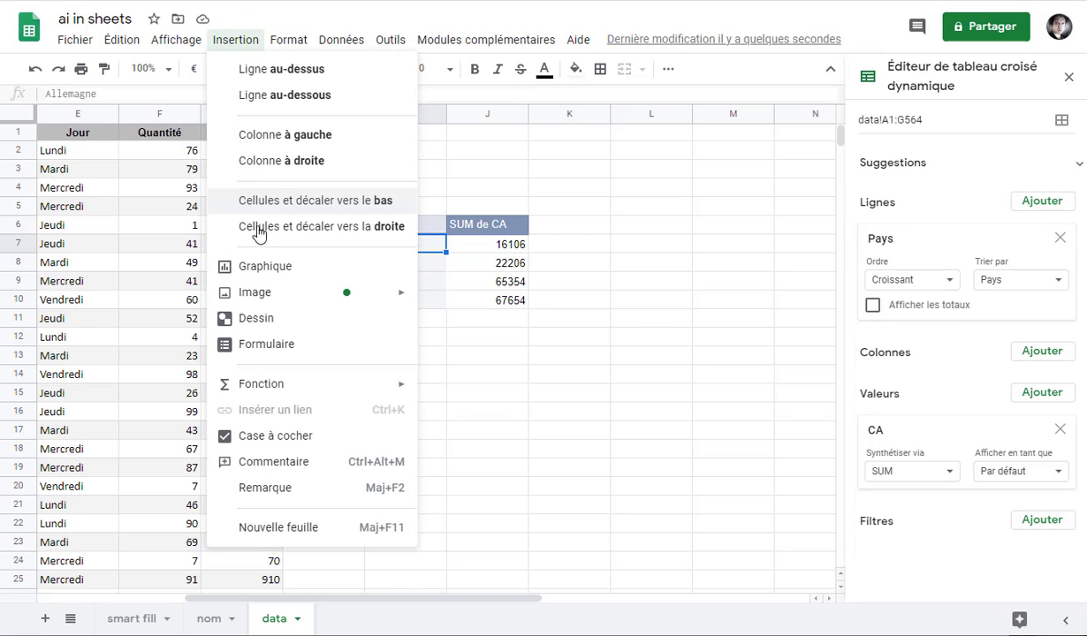
Insert a chart of the pivot data and change its type to Graphique en cascade
click(263, 266)
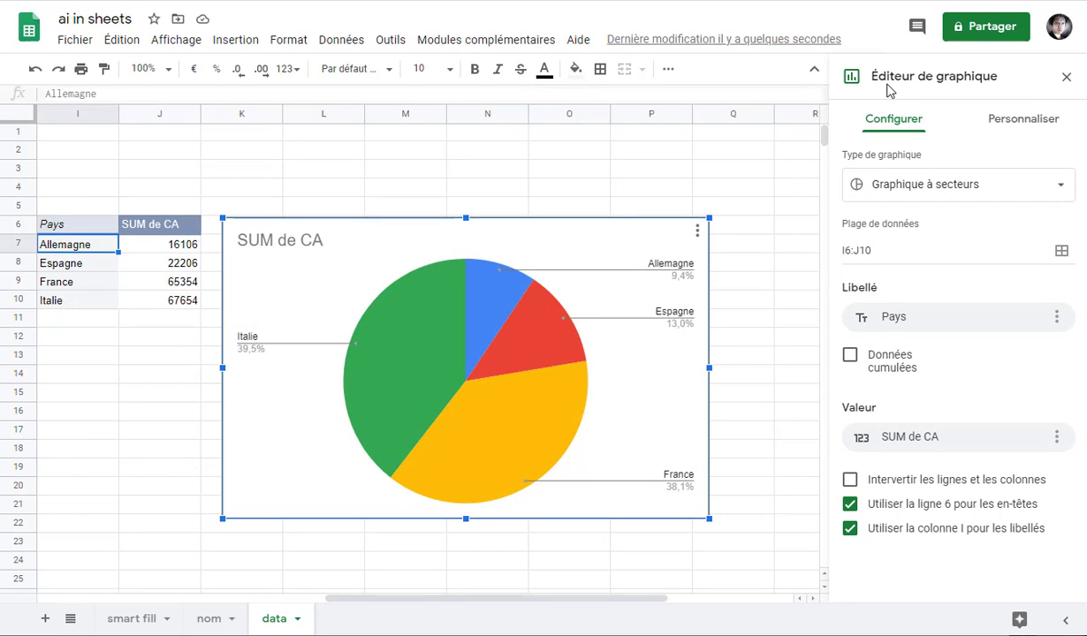
click(1061, 189)
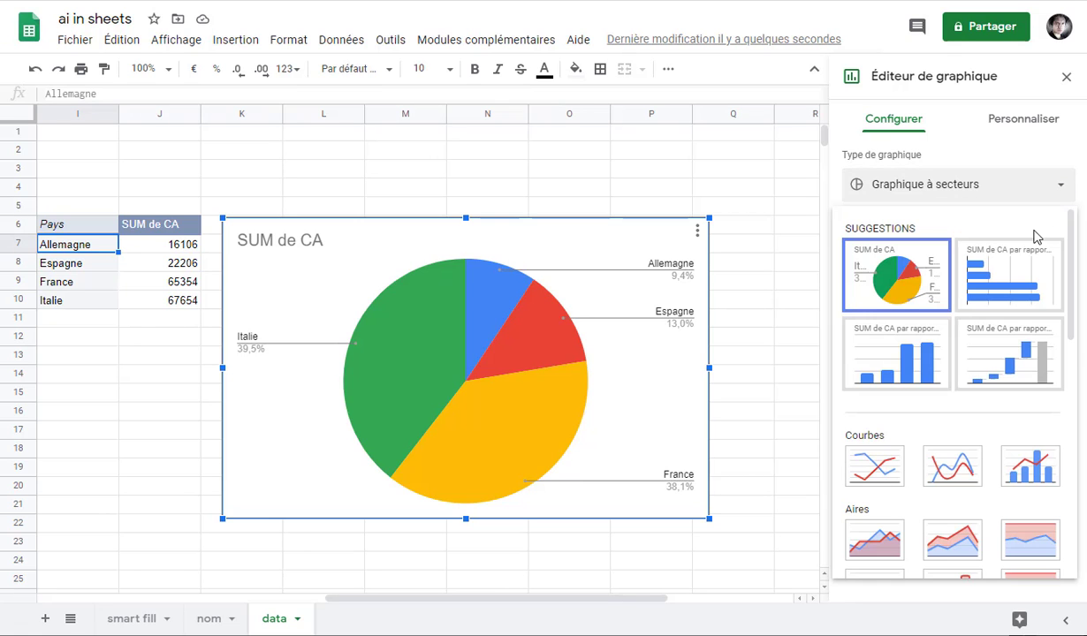
click(1018, 352)
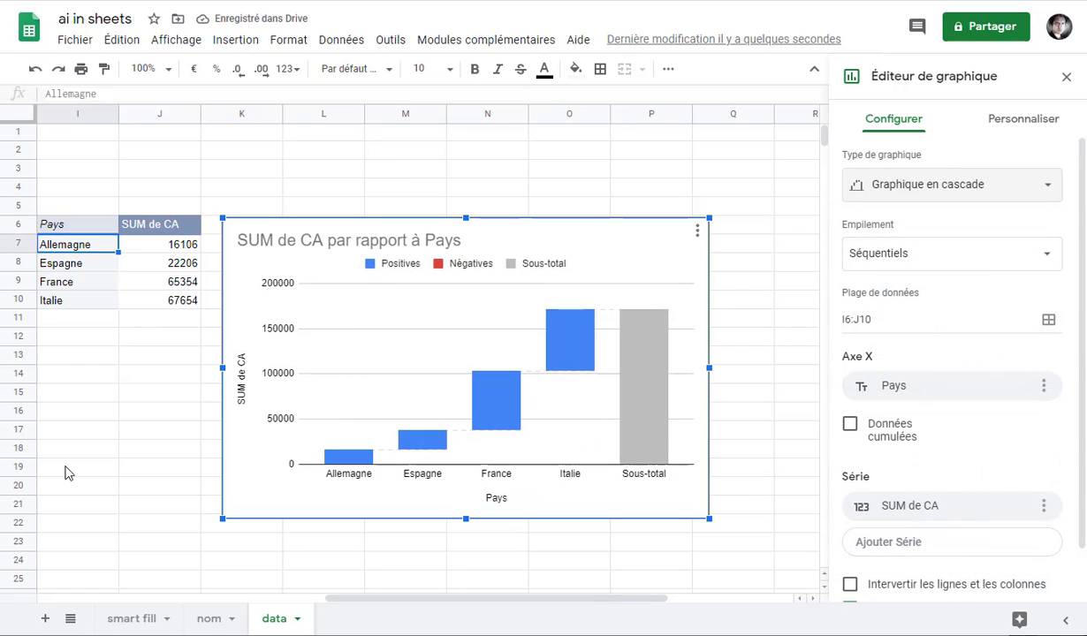
click(110, 467)
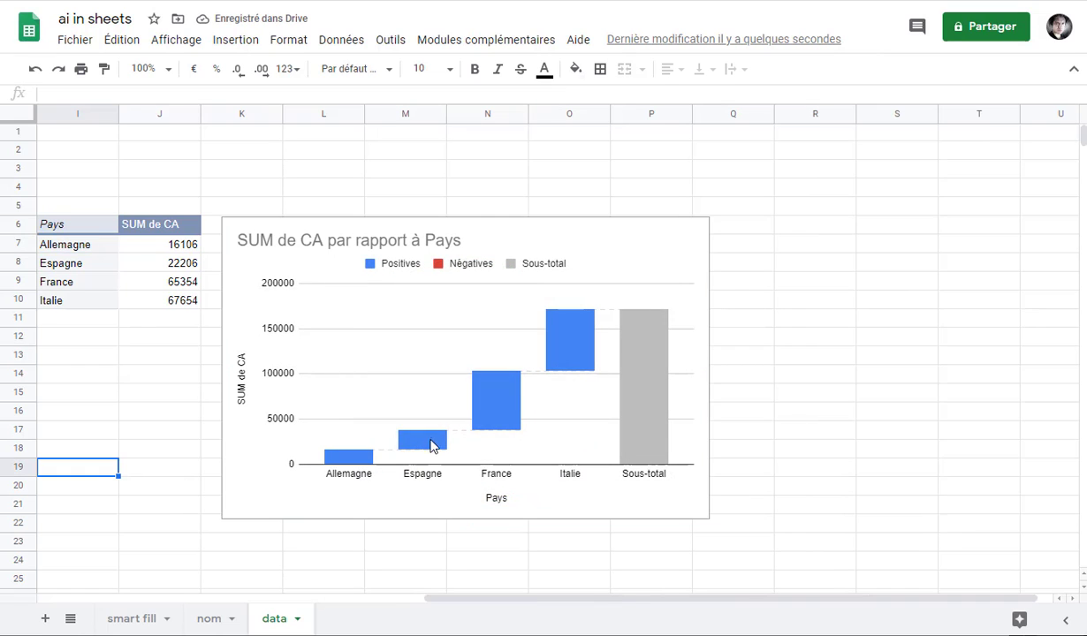